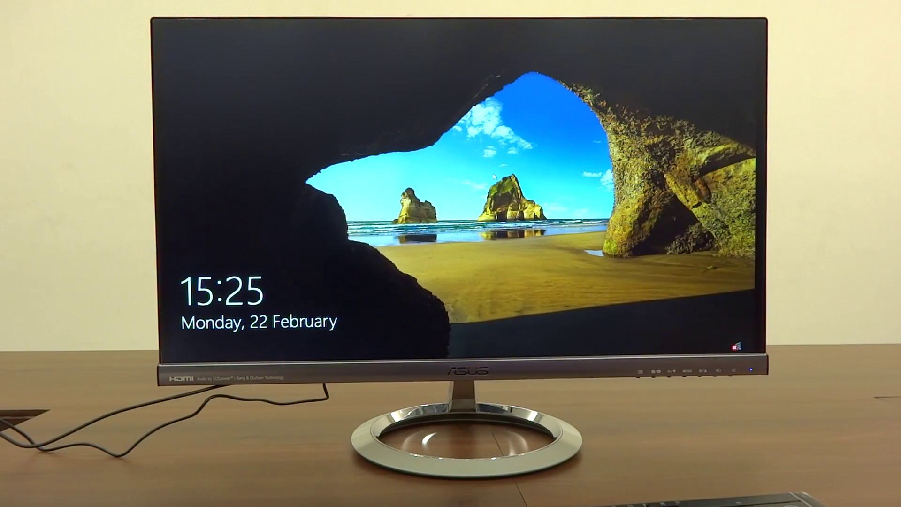
- Sign in, launch and close Calculator, then show the Start menu's All apps list
key(Return)
text(••)
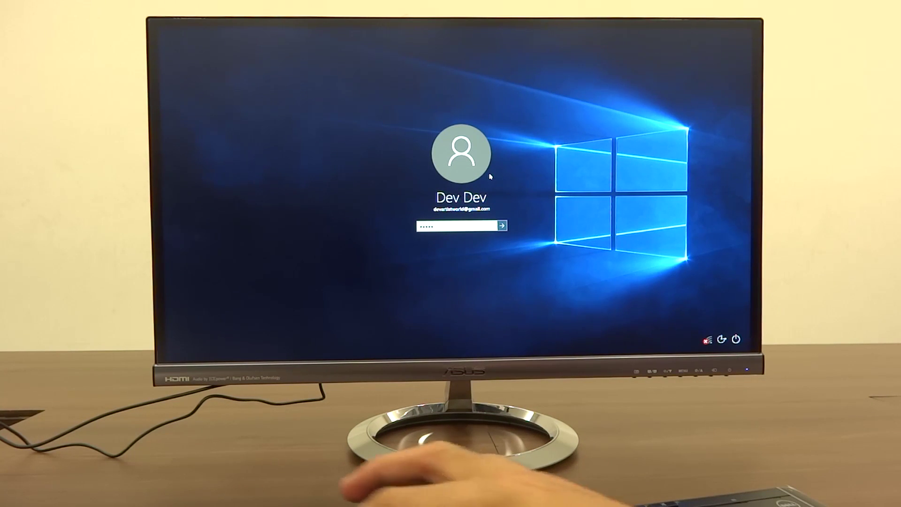
text(•••••)
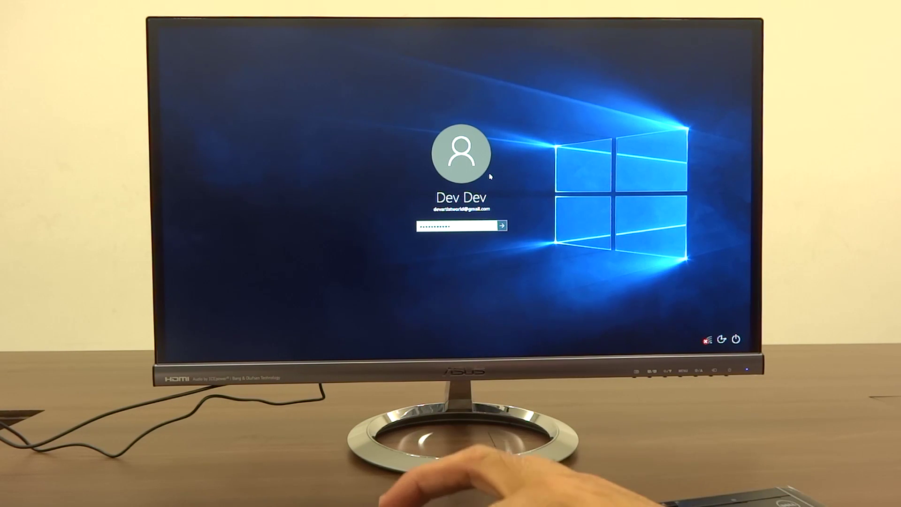
text(•••••)
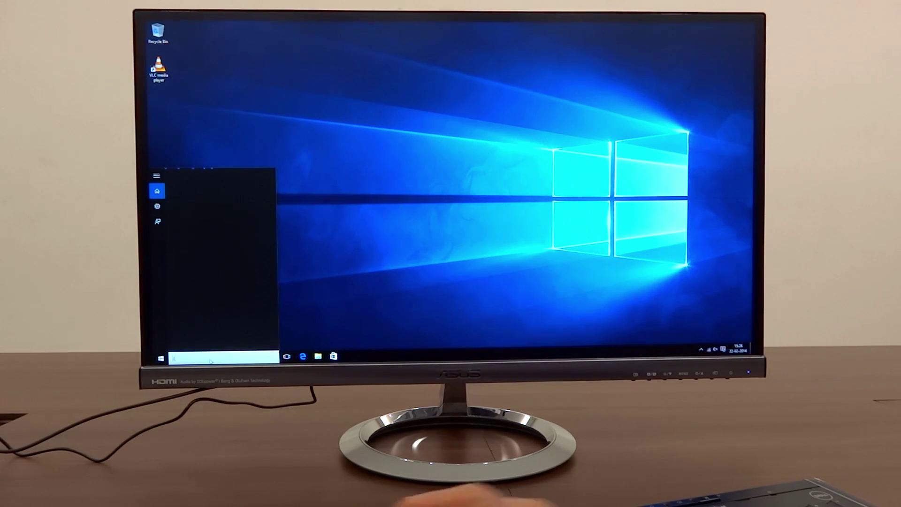
text(c)
text(ulator)
key(Return)
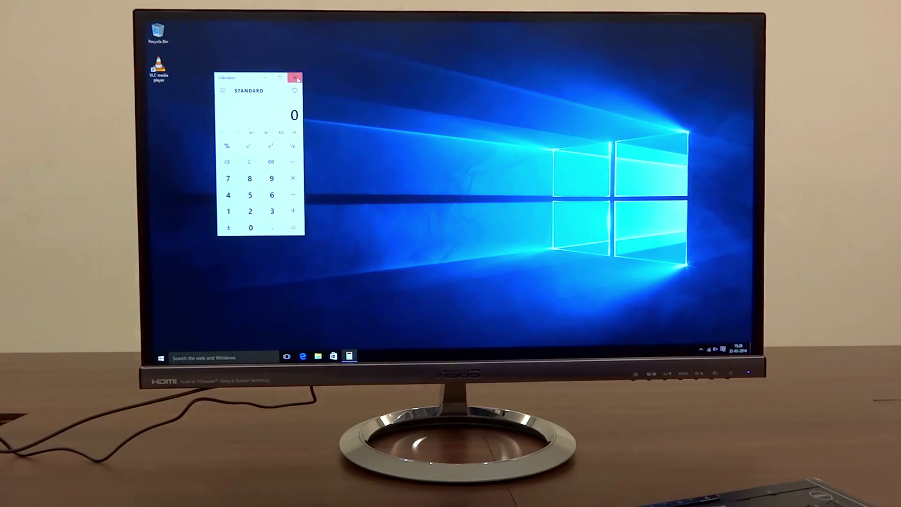
click(296, 77)
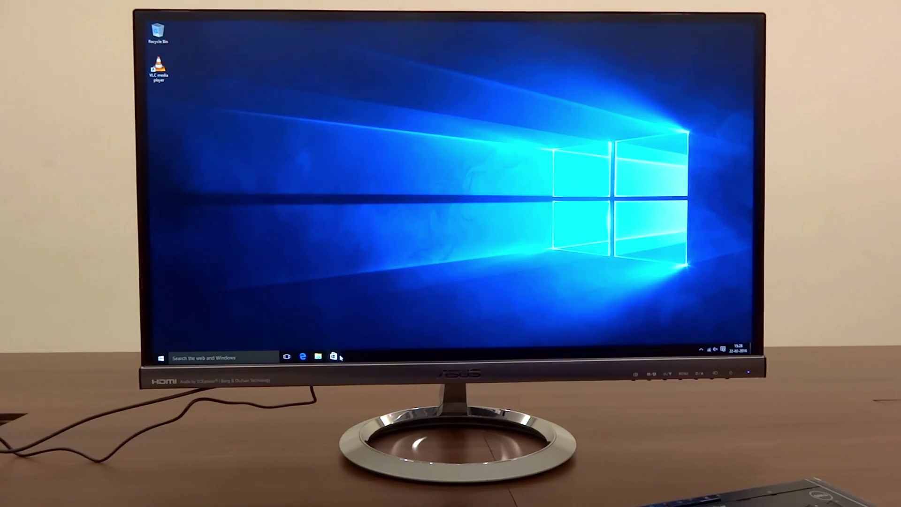
click(160, 357)
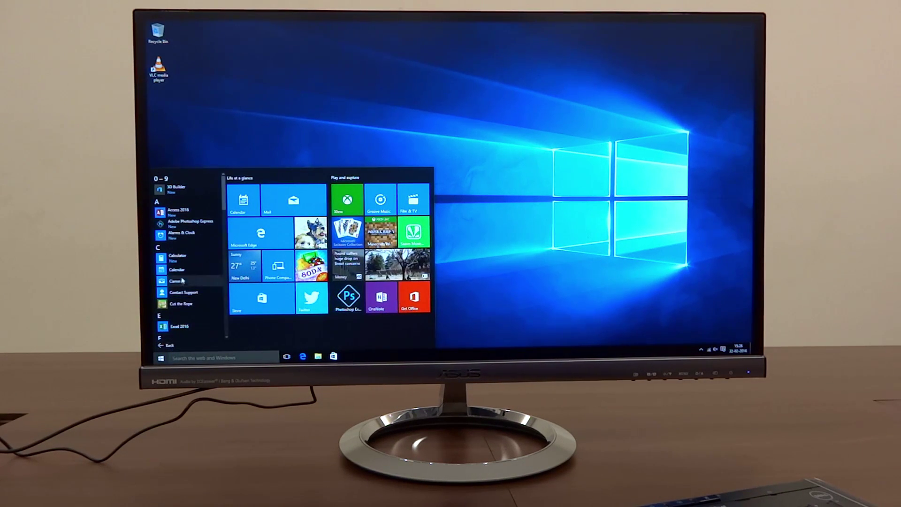
scroll(179, 253, down, 2)
scroll(185, 252, down, 2)
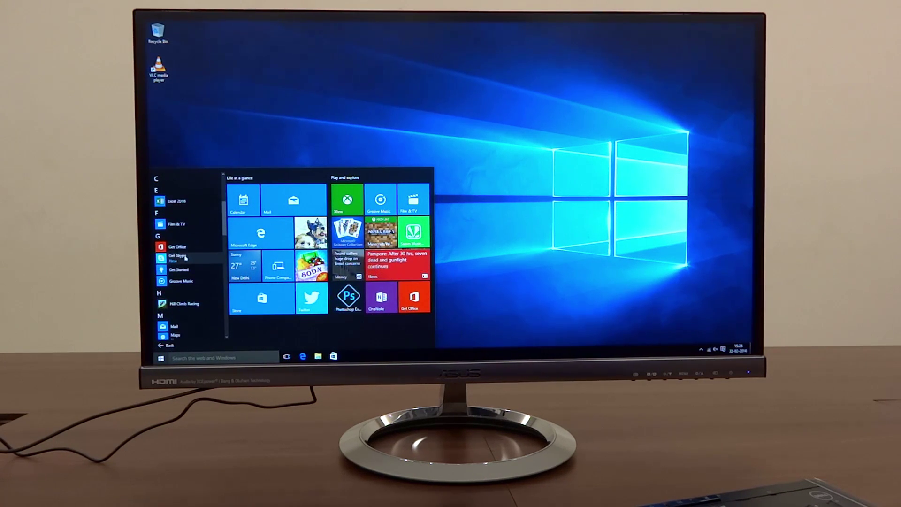
- Launch Groove Music, then PowerPoint 2016, from the Start menu's app list
click(182, 281)
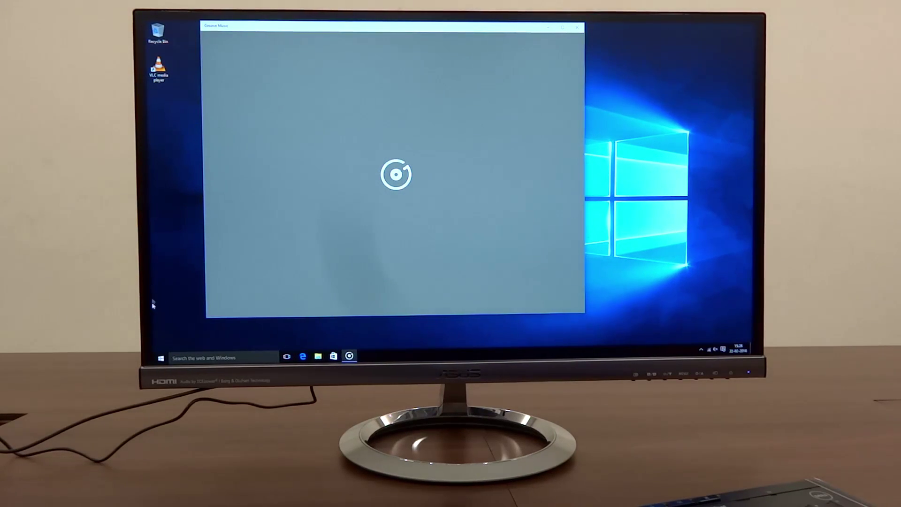
click(160, 358)
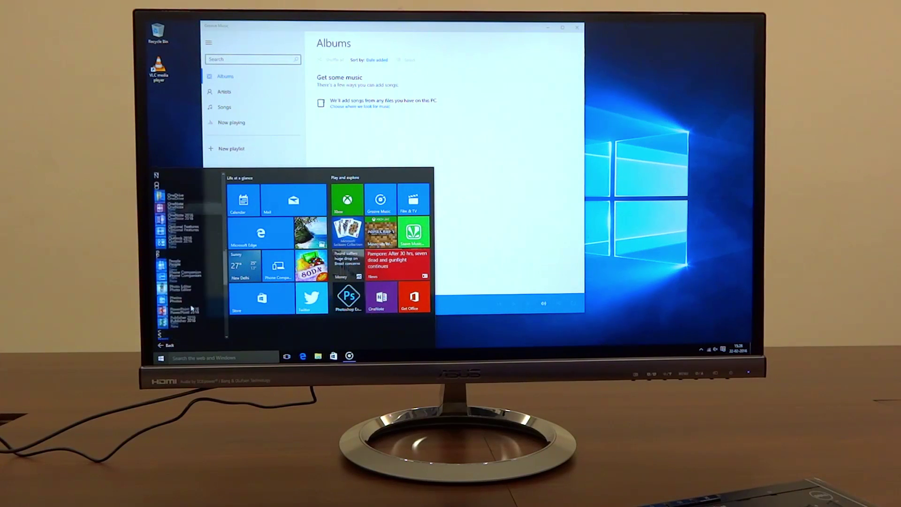
scroll(191, 307, down, 2)
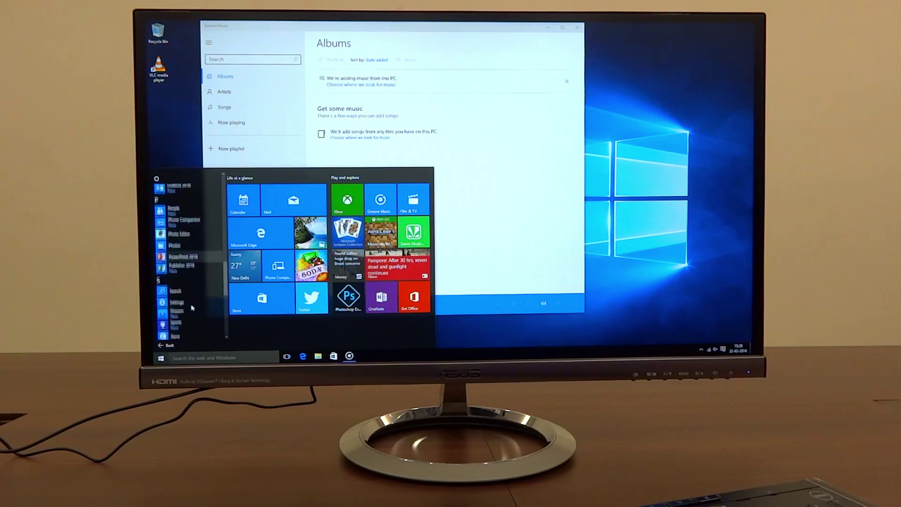
click(184, 254)
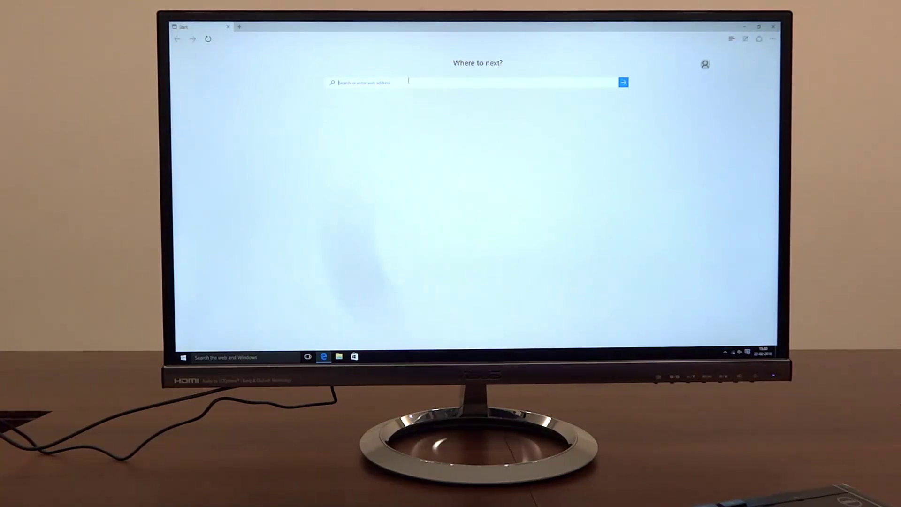
- Load google.com in Edge, then switch to the Windows Store app
key(Return)
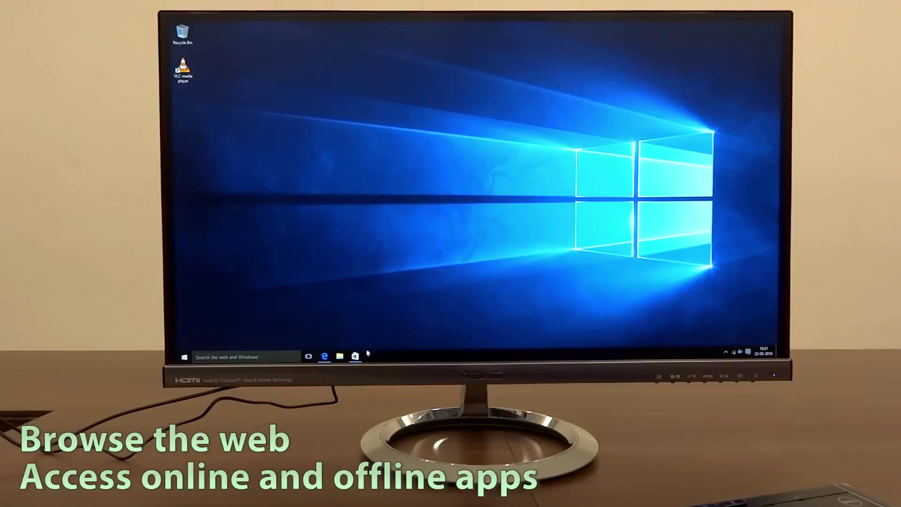
click(354, 355)
scroll(467, 185, down, 1)
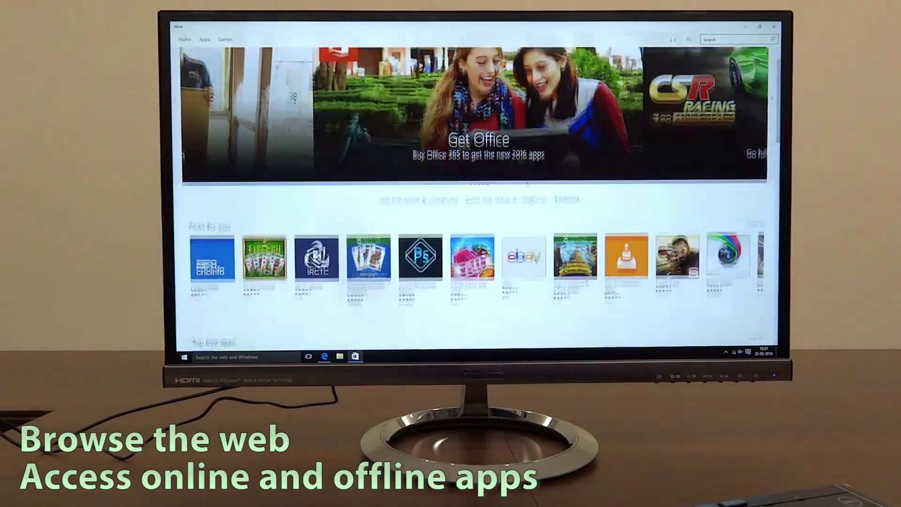
scroll(468, 185, down, 3)
scroll(468, 185, down, 2)
scroll(468, 210, down, 1)
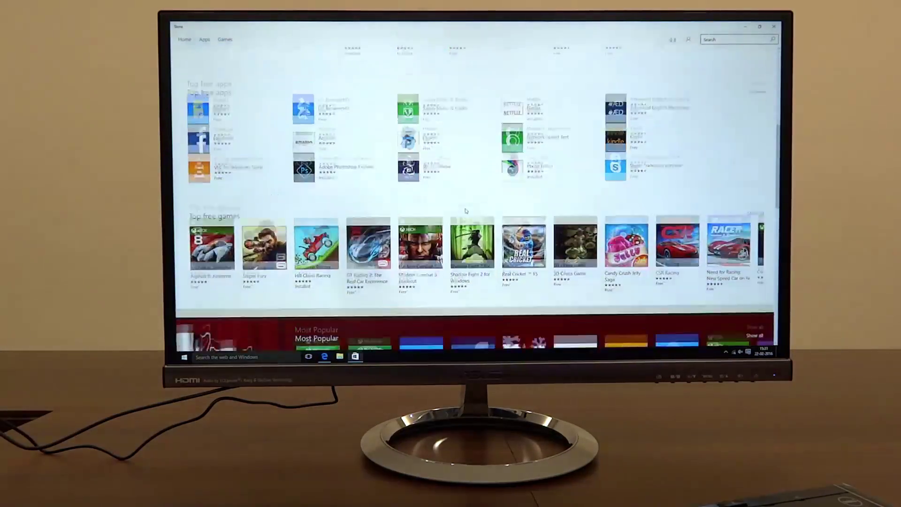
scroll(469, 211, down, 1)
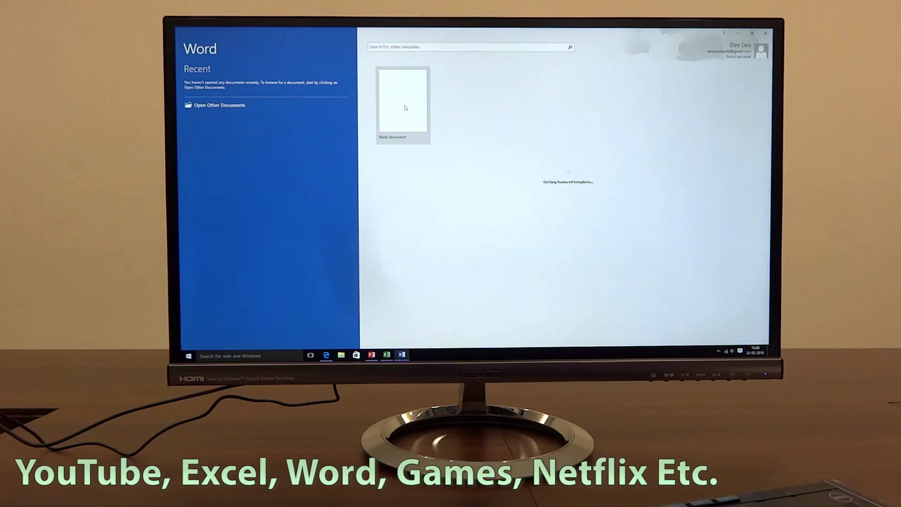
- Create a blank Word document, then launch the Get Started app
click(406, 108)
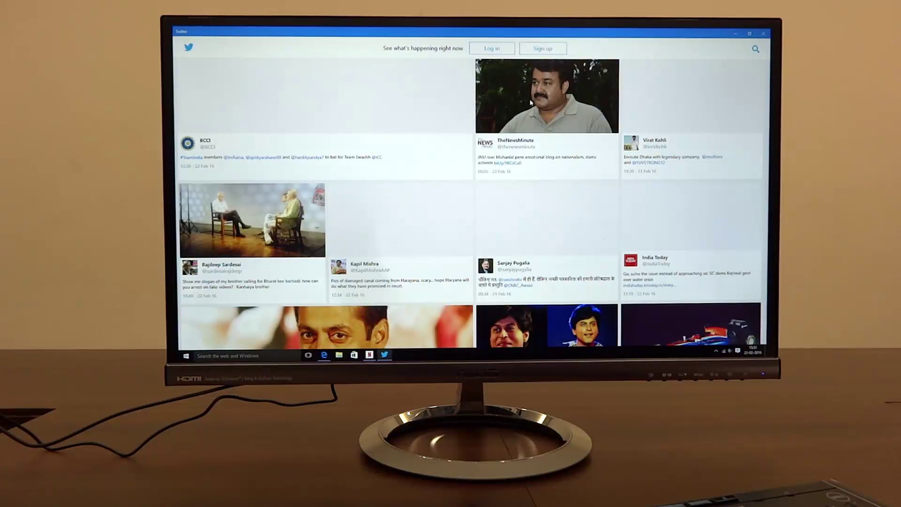
scroll(475, 140, down, 3)
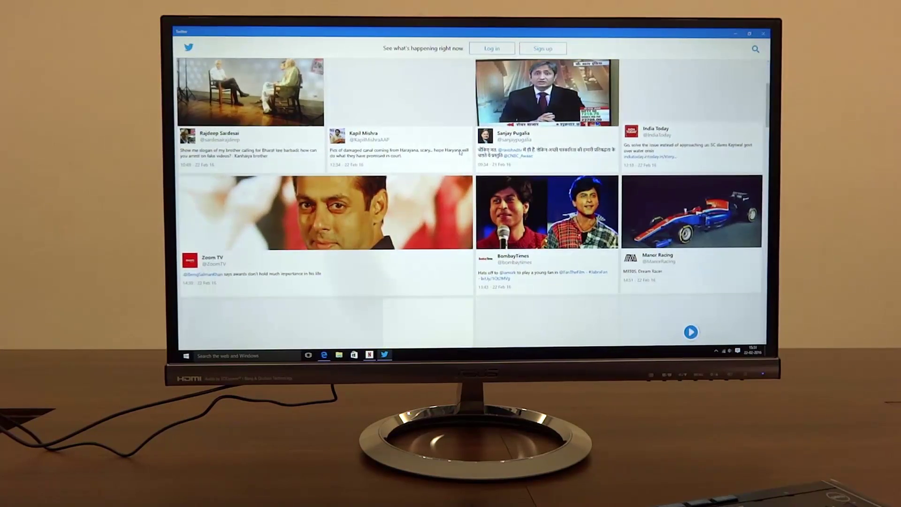
scroll(461, 152, down, 2)
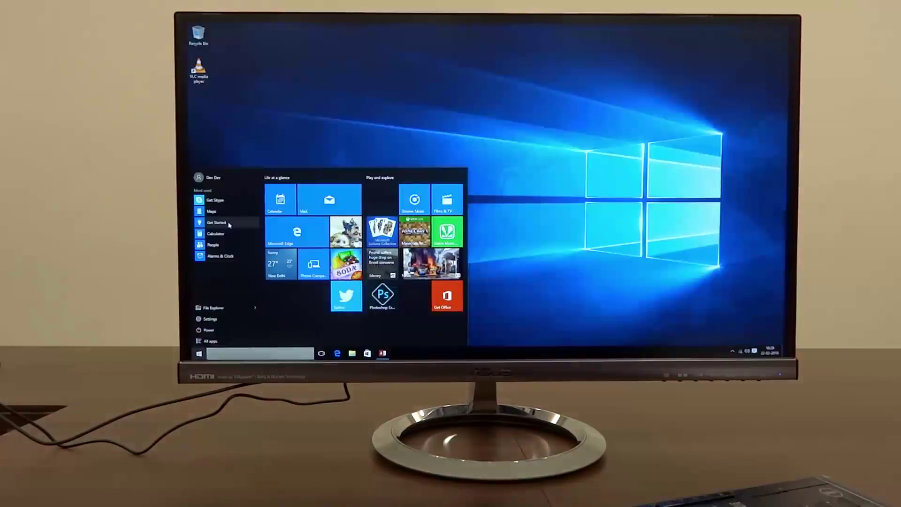
click(229, 223)
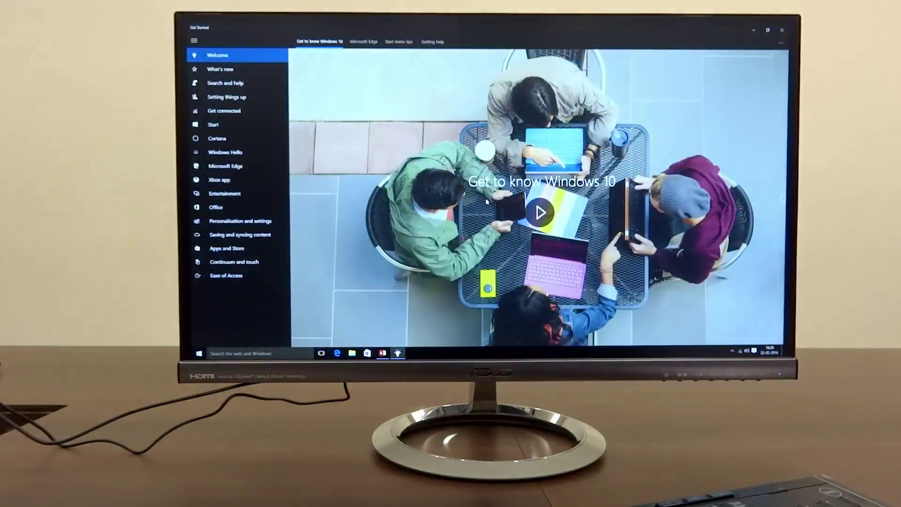
- Show Get Started's Office topic and Shazam's Stressed Out song page, then open Action Centre
click(268, 208)
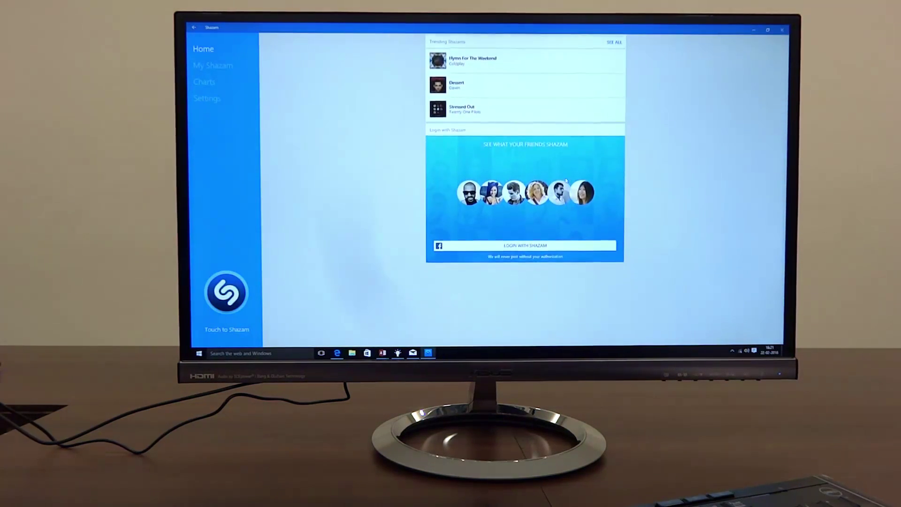
click(469, 63)
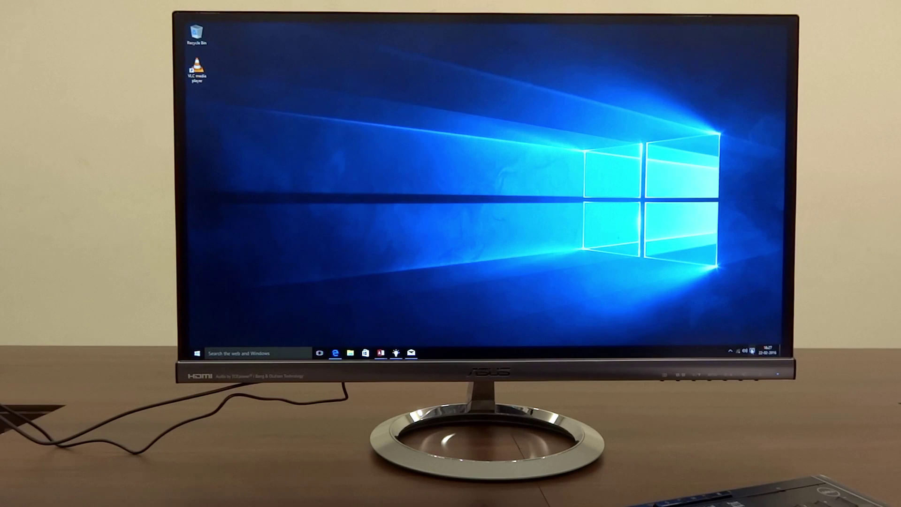
click(753, 351)
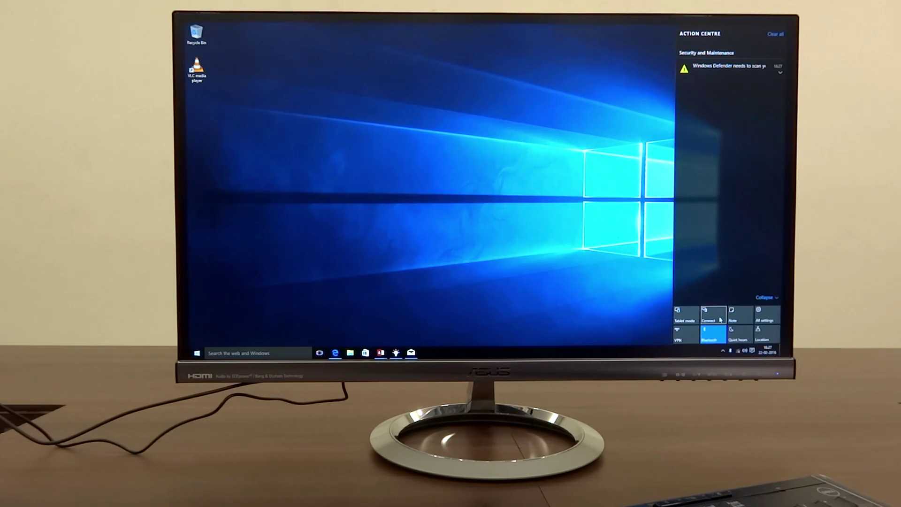
- Open the full Settings app from Action Centre and go to the System page
click(763, 318)
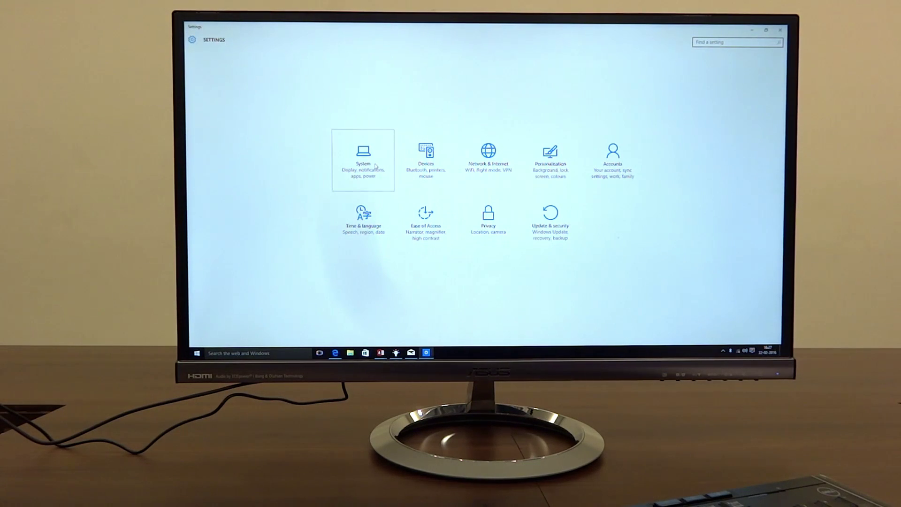
click(376, 166)
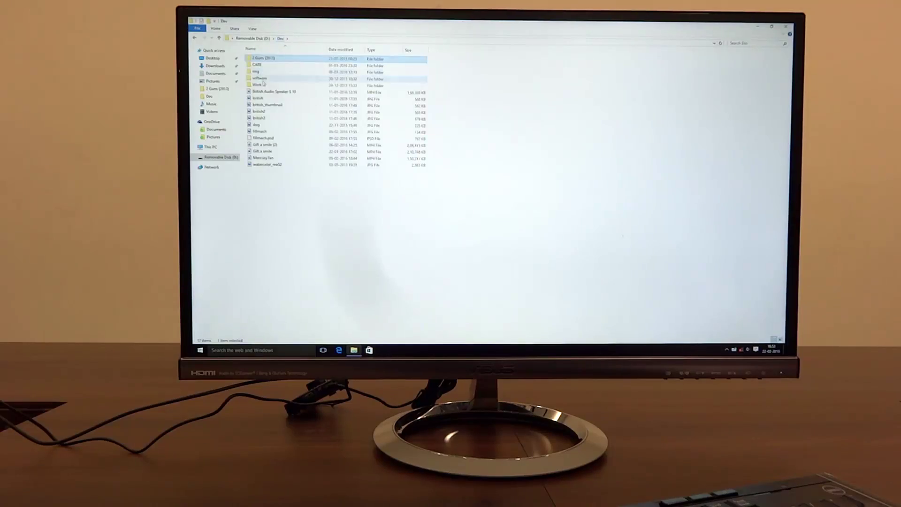
- View the watercolor image in Photos, open the software folder and allow the VLC installer
double_click(278, 165)
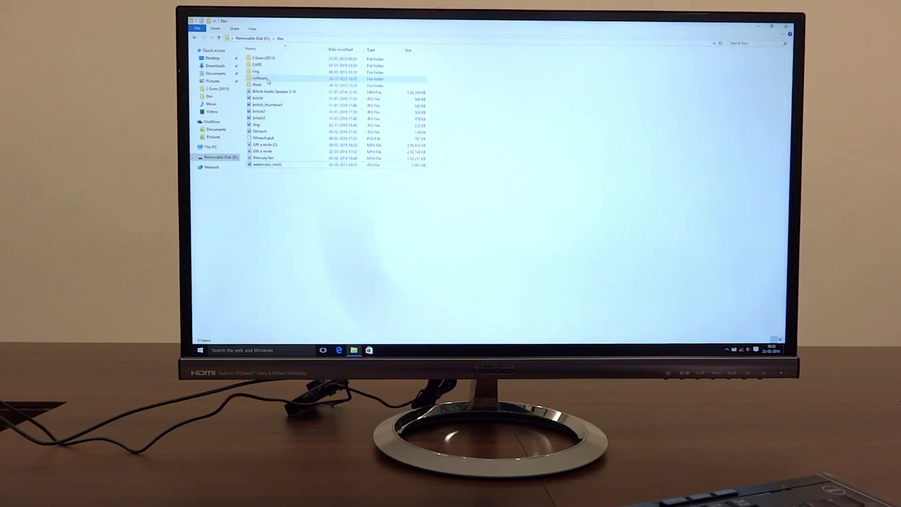
double_click(261, 78)
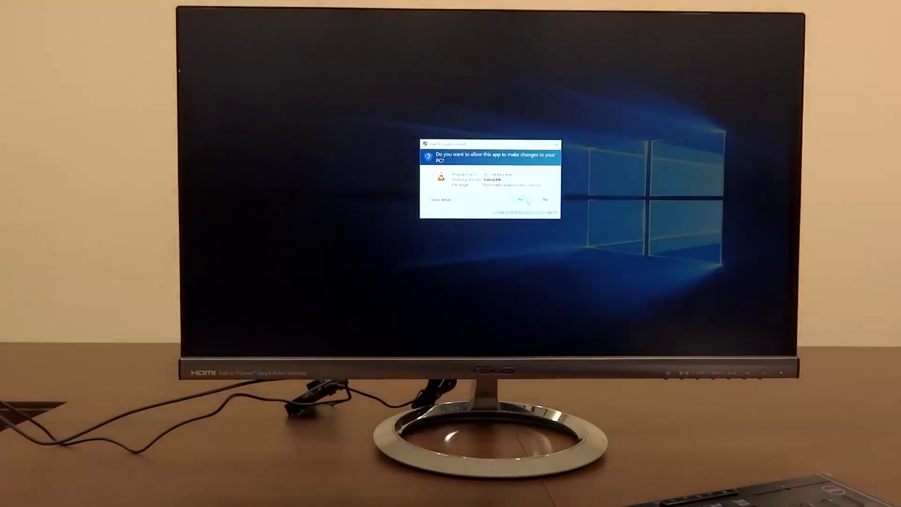
click(530, 201)
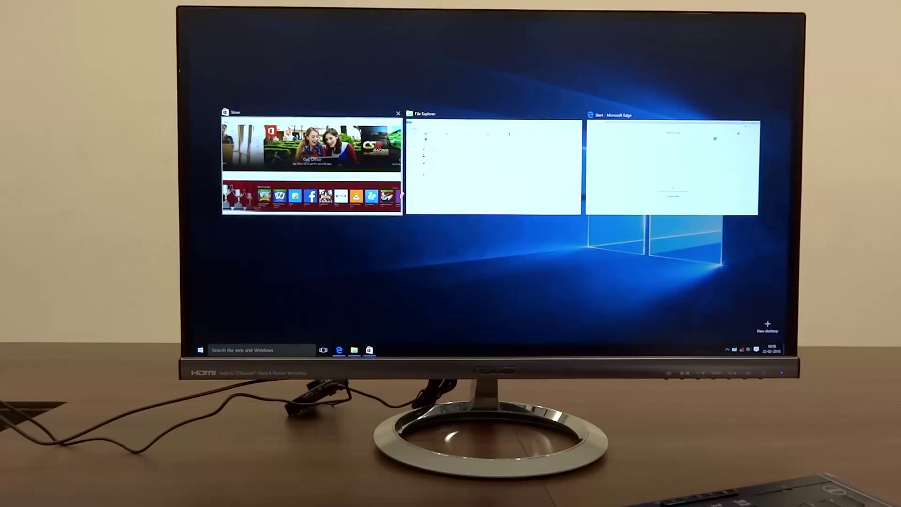
- Bring the File Explorer window to the front from Task View
click(408, 191)
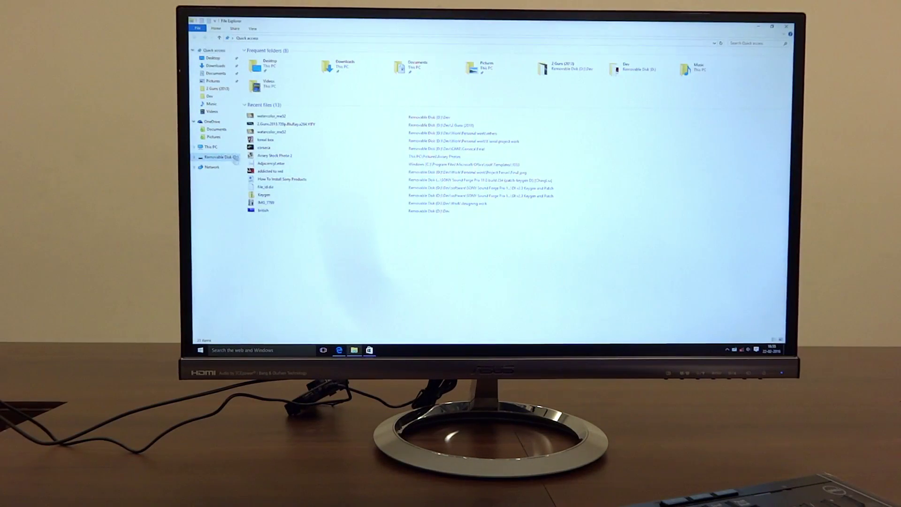